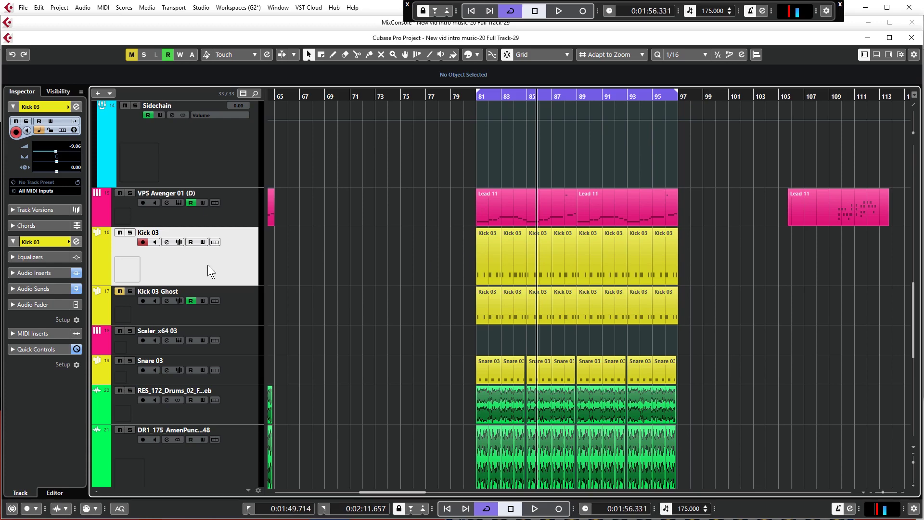
Step: Open Kick 03's channel strip and set its saturation module to Tube Saturation
left_click(167, 242)
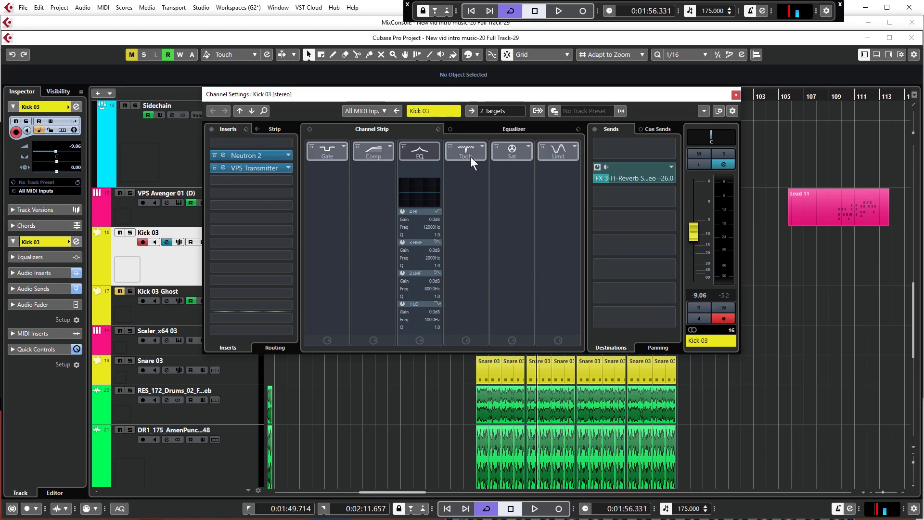
left_click(491, 127)
left_click(372, 128)
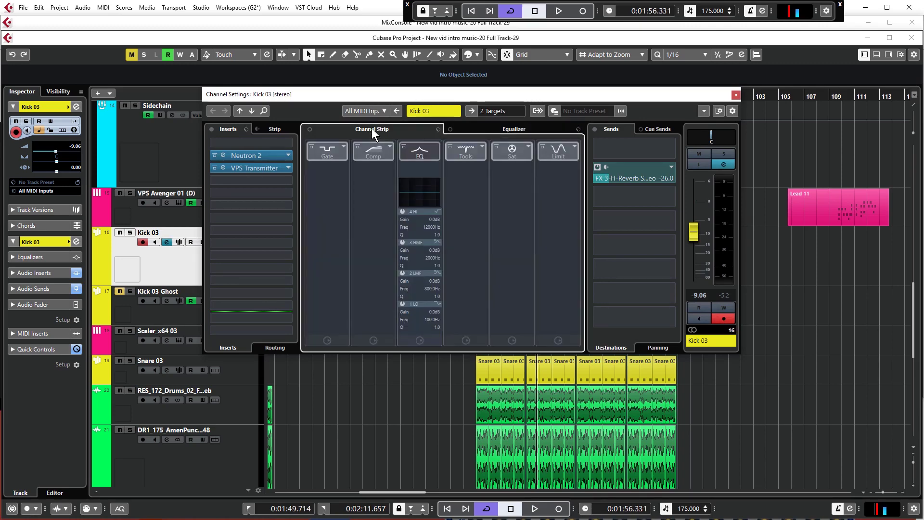
left_click(512, 150)
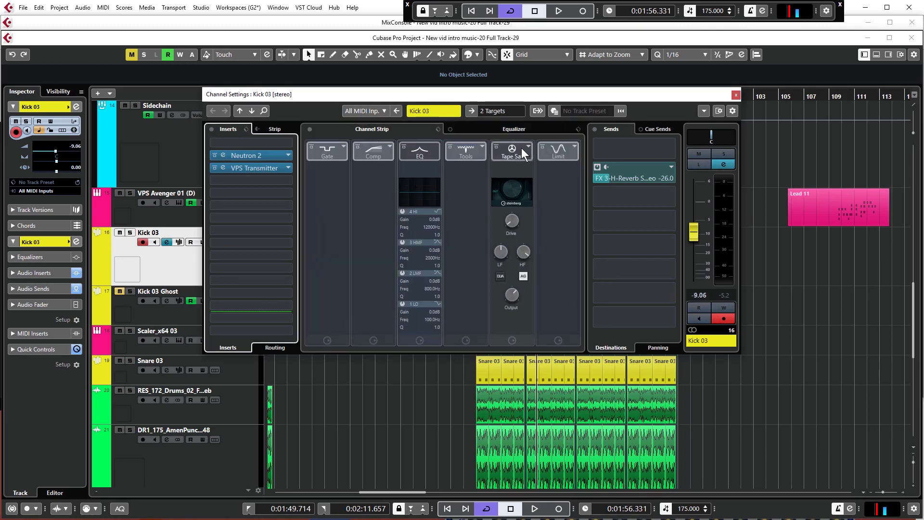
left_click(528, 146)
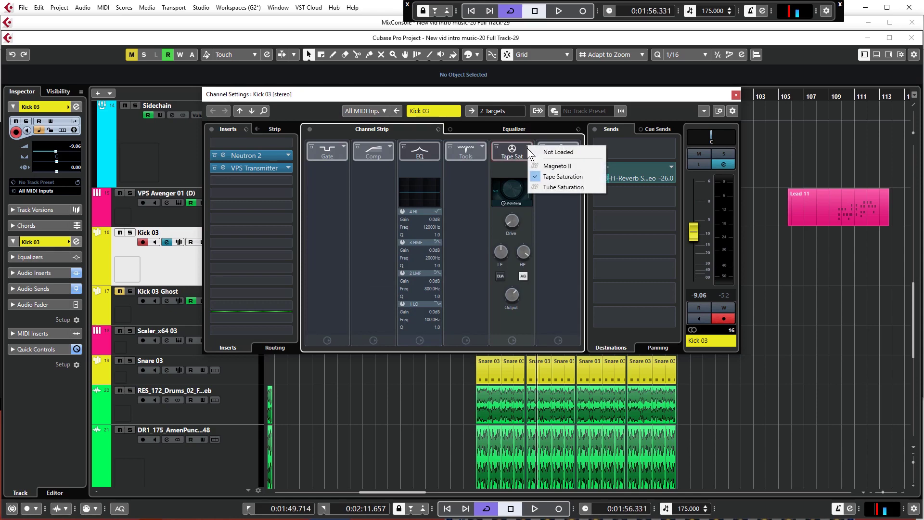
left_click(564, 189)
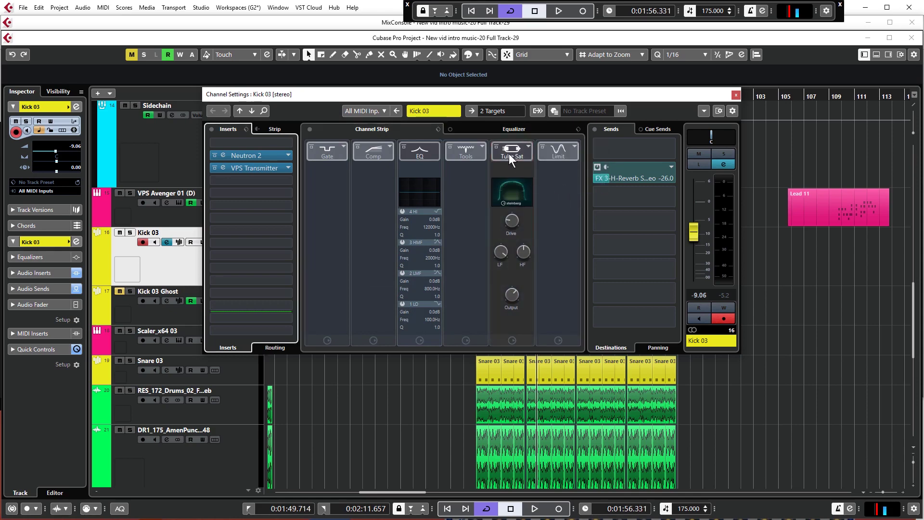
Step: Solo Kick 03, audition it while adjusting the tube drive, then revert to Tape Saturation
left_click(512, 222)
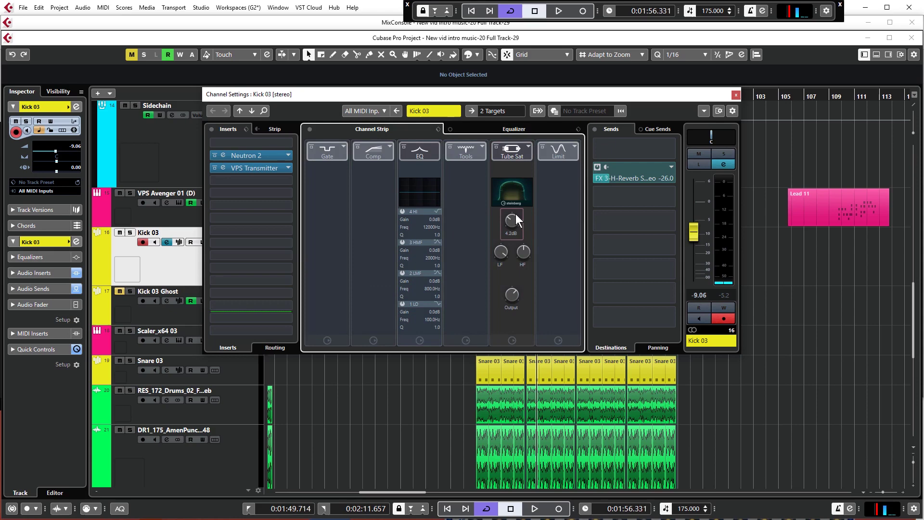
left_click(130, 232)
key("space")
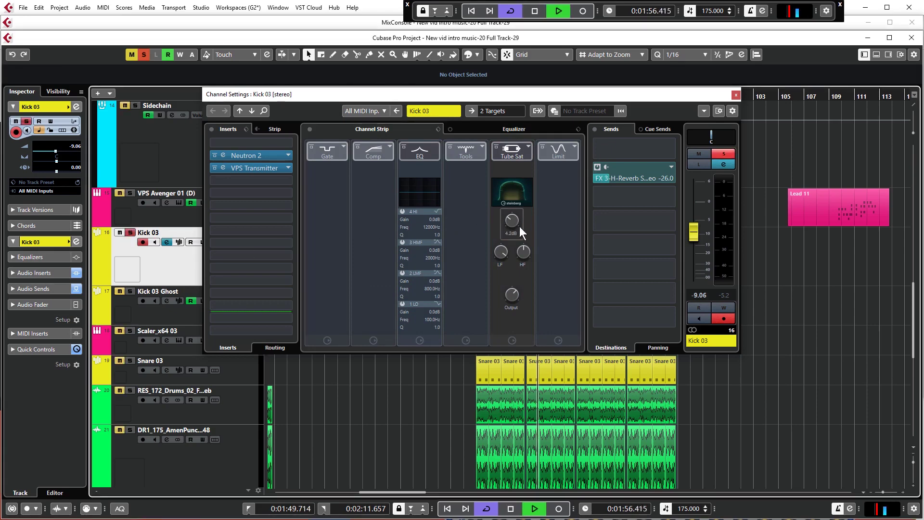
mouse_move(515, 223)
left_mouse_down()
mouse_move(518, 258)
mouse_move(512, 209)
mouse_move(511, 224)
left_mouse_up()
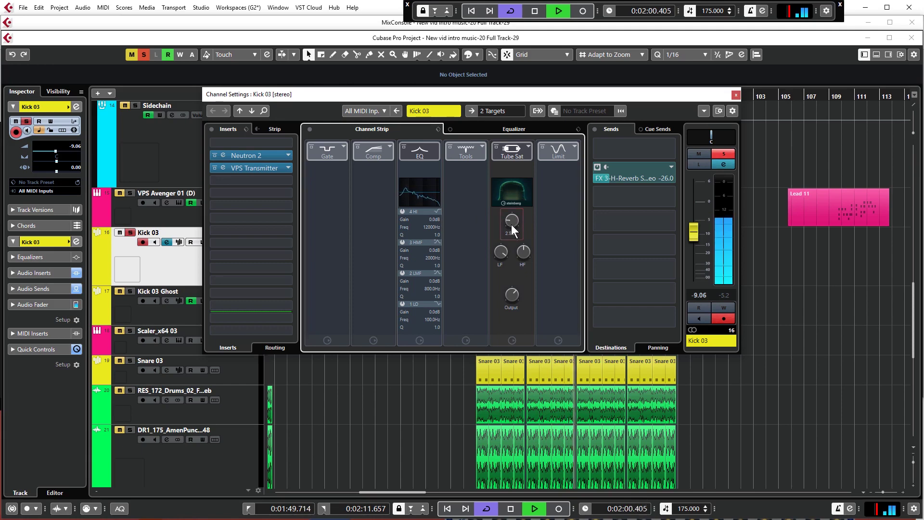
key("space")
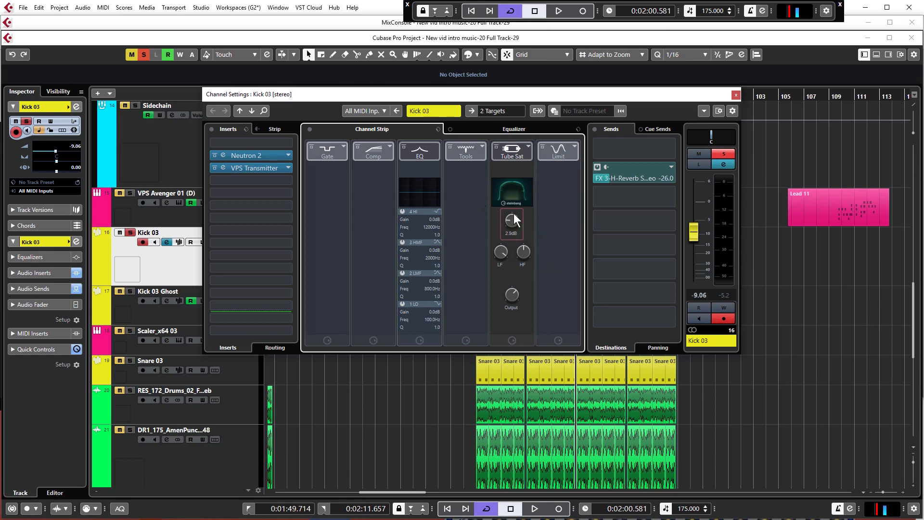
left_click(527, 147)
left_click(547, 177)
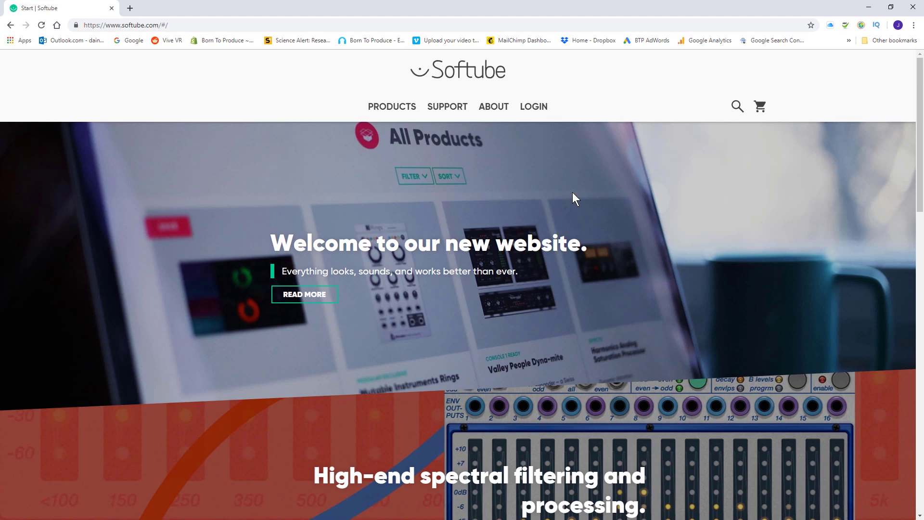
Step: Open Softube's Products page, load more items, and scroll down to the free Saturation Knob
left_click(391, 107)
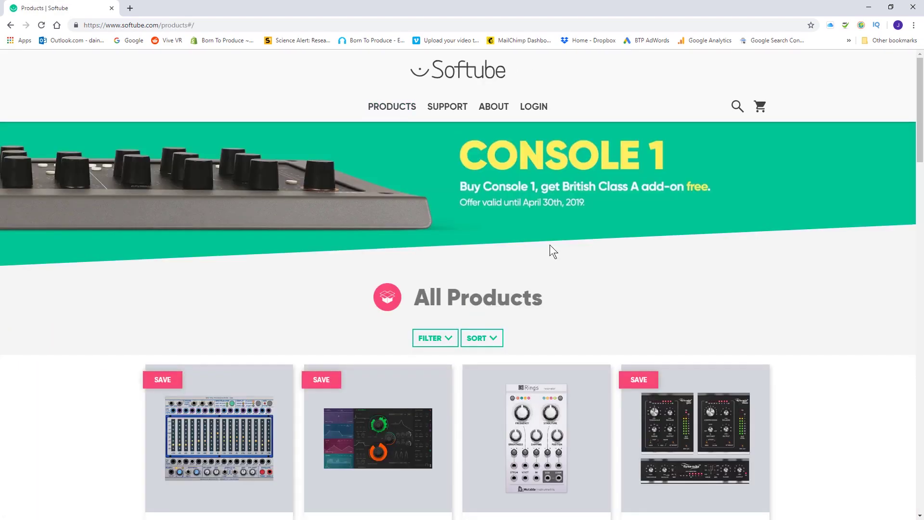
scroll(486, 319, "down", 15)
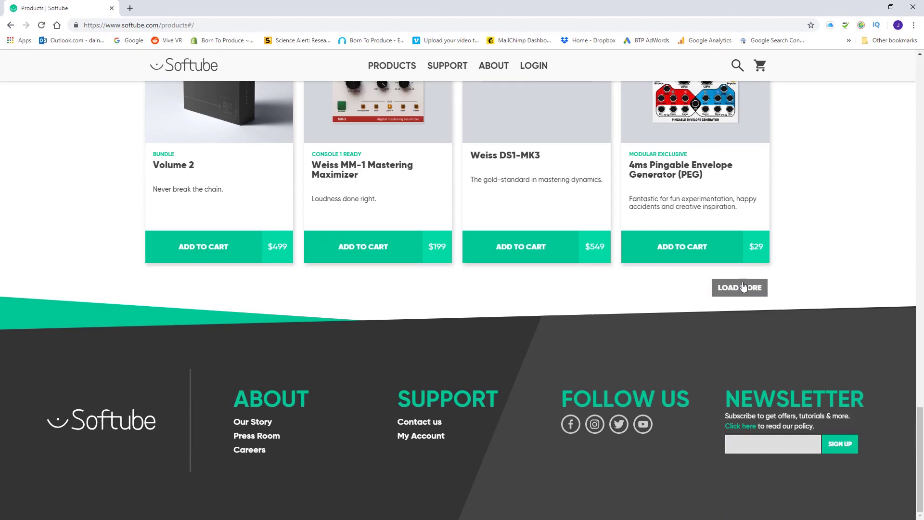
left_click(743, 291)
scroll(465, 313, "down", 15)
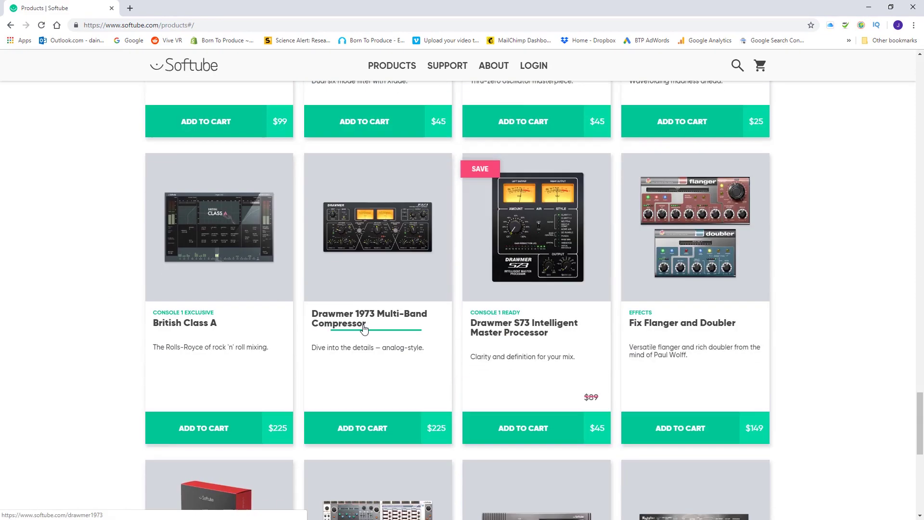
scroll(356, 331, "down", 5)
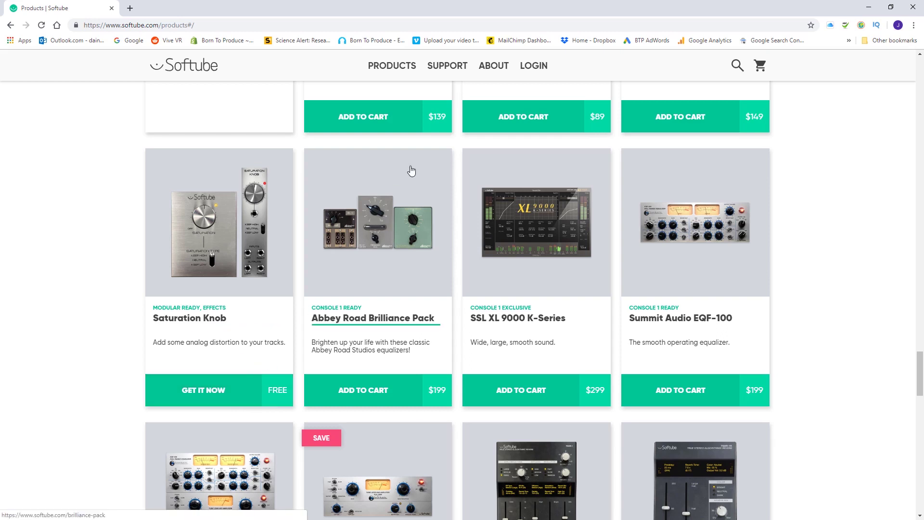
Step: Visit the Softube account sign-in page, go back to Products, and minimise the browser
left_click(533, 67)
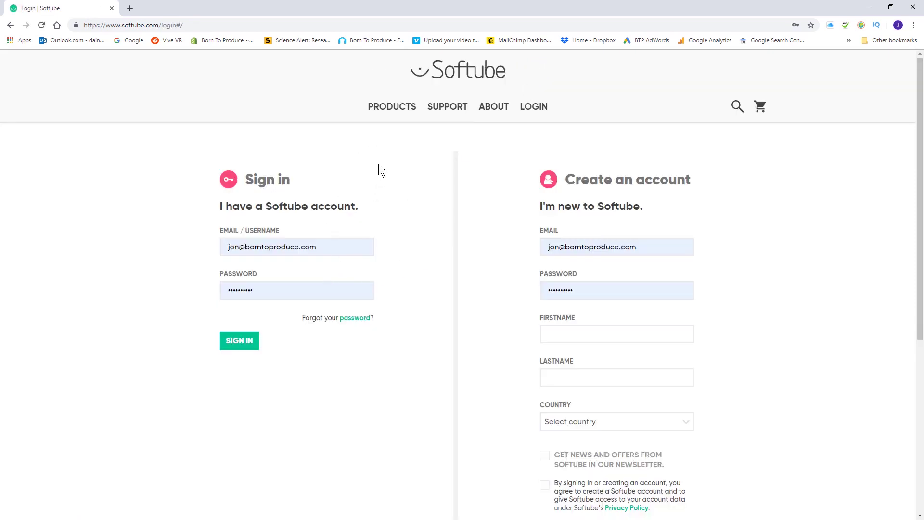
key("alt+Left")
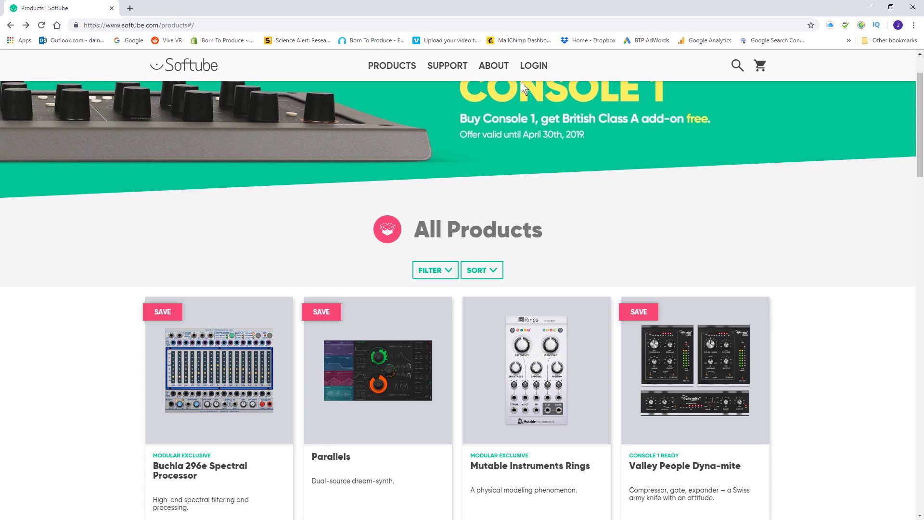
left_click(870, 9)
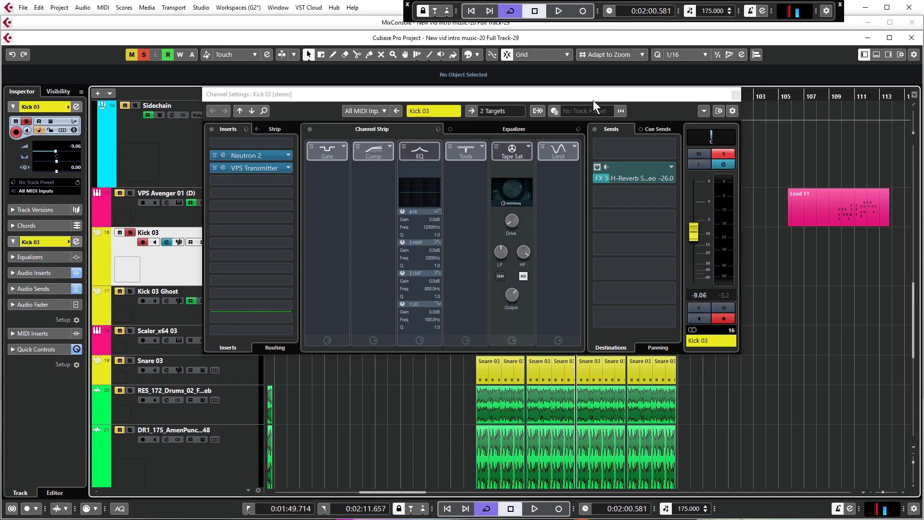
Step: Load Softube's Saturation Knob into an empty insert slot on Kick 03
left_click(282, 180)
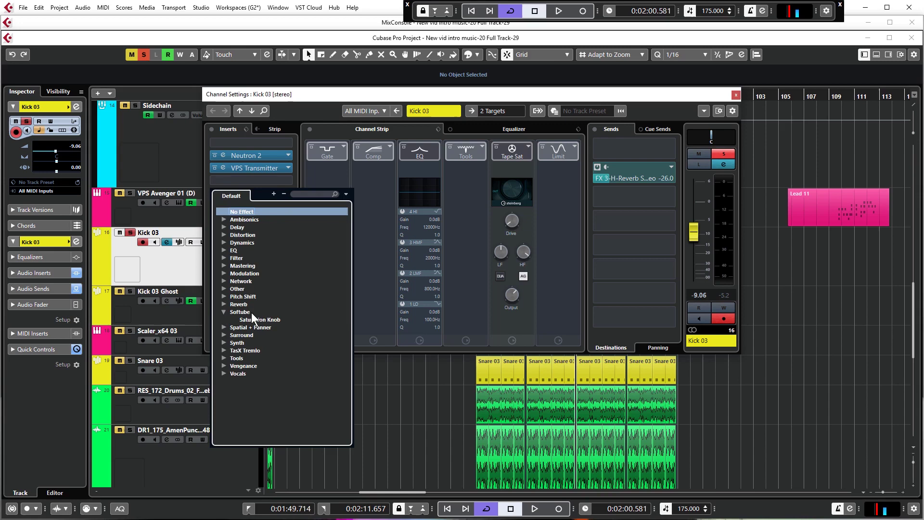
left_click(253, 319)
key("Escape")
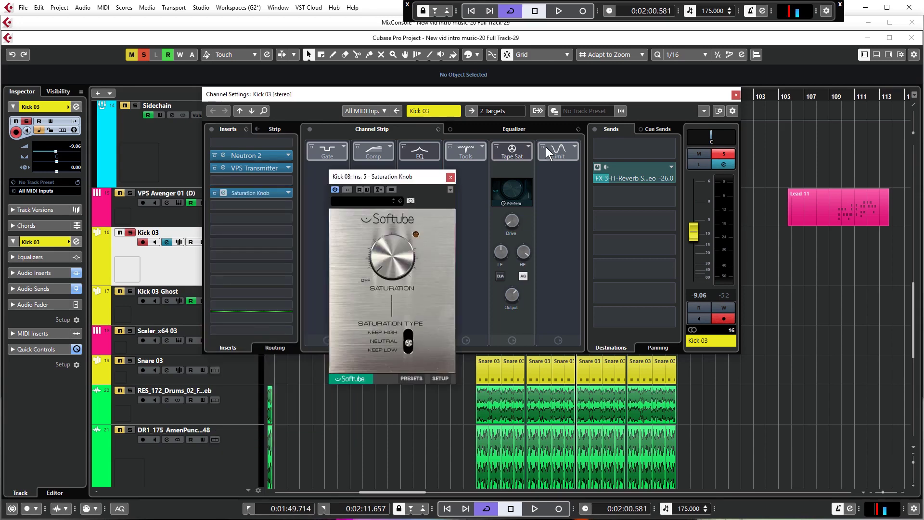
left_click(735, 94)
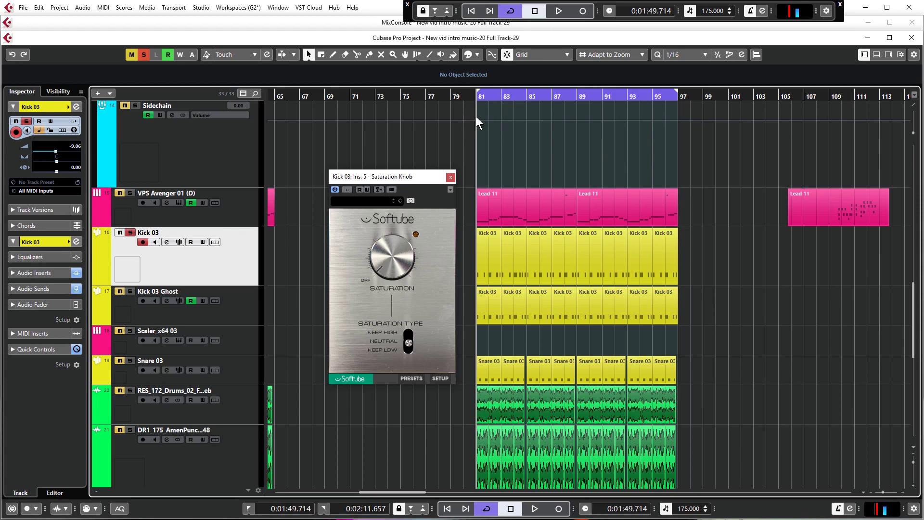
Step: Audition Saturation Knob on Keep Low during playback, then switch its type to Keep High
key("space")
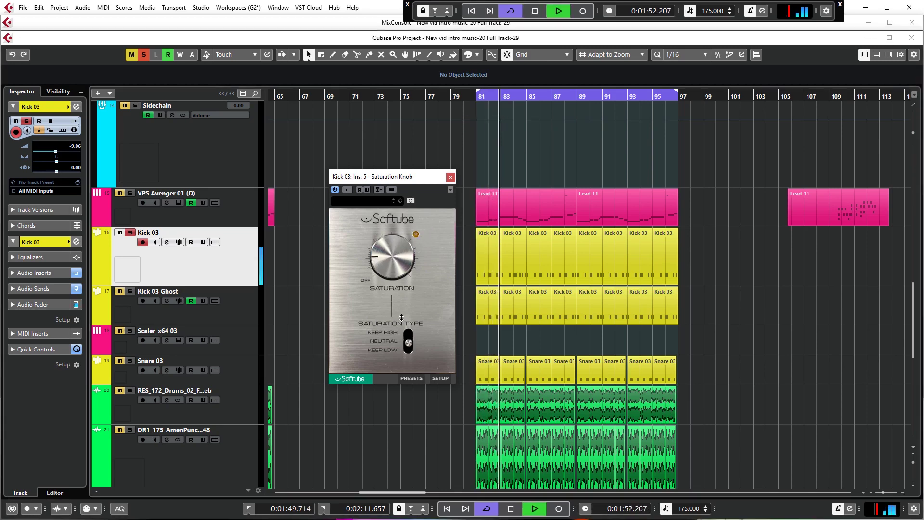
left_click(408, 343)
key("space")
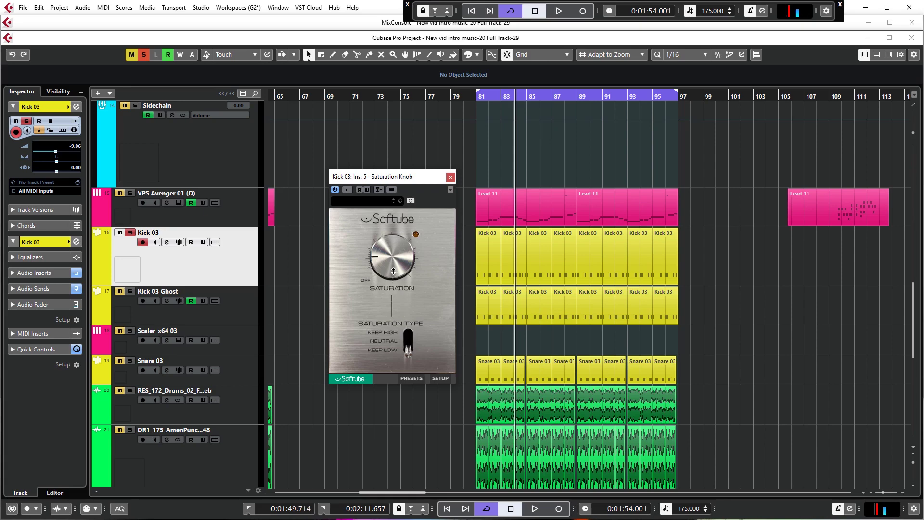
left_click_drag(403, 344, 408, 299)
Step: Add Magneto II from the Distortion category as a new insert on Kick 03
left_click(167, 242)
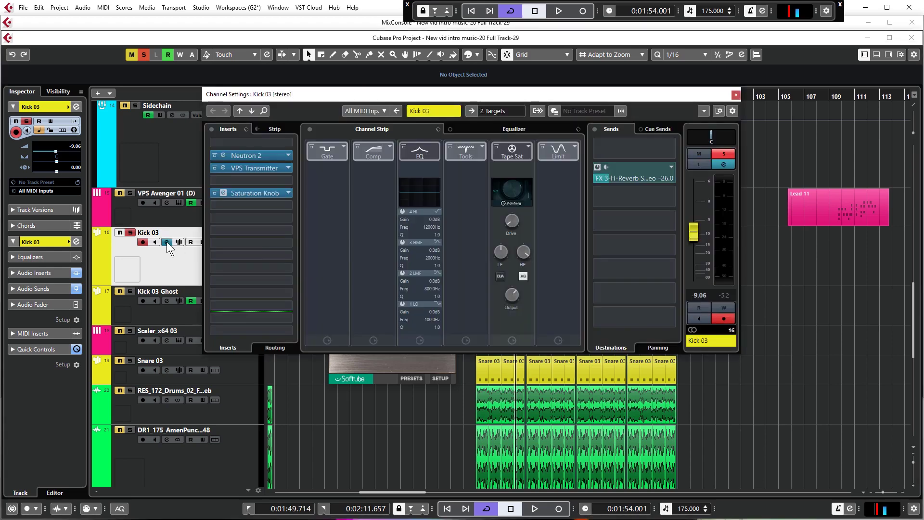
left_click(274, 204)
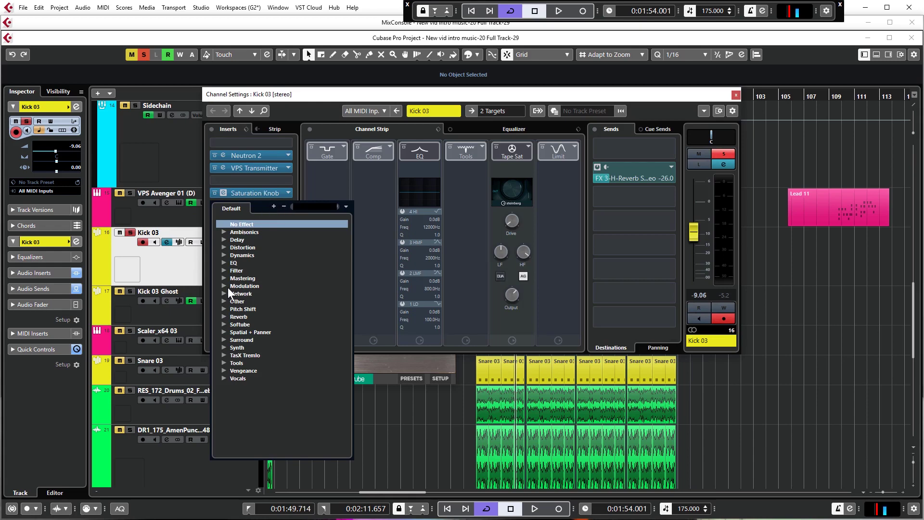
left_click(223, 247)
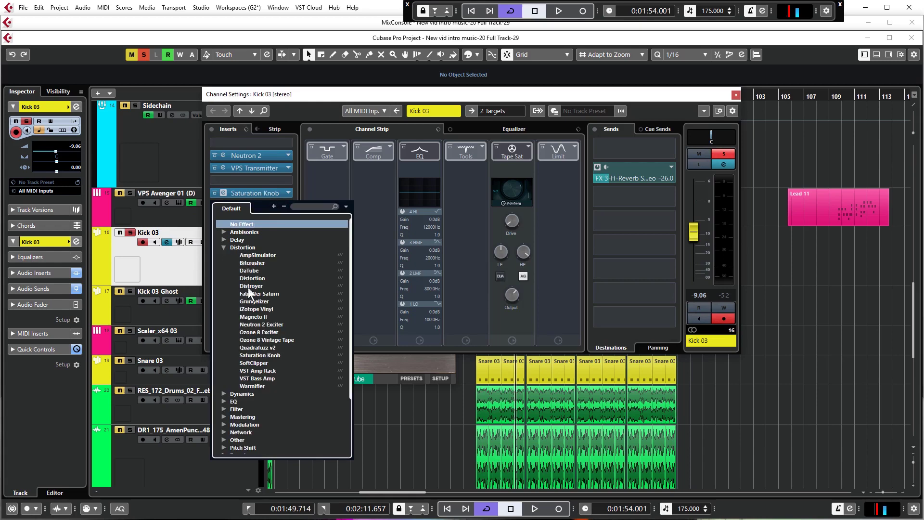
left_click(254, 317)
left_click_drag(515, 183, 628, 231)
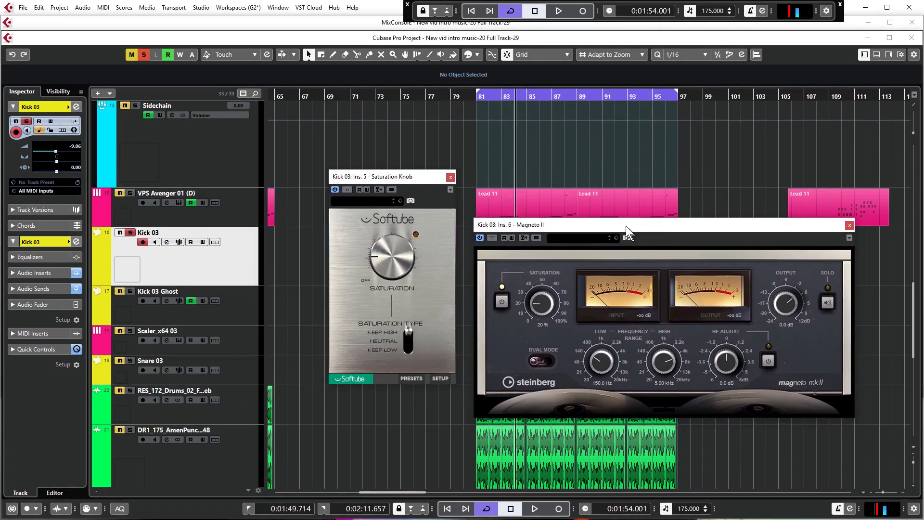
Step: Set Magneto II's Low frequency to 2.17 kHz, adjust Saturation Knob's type, and close both plugin windows
left_click(609, 346)
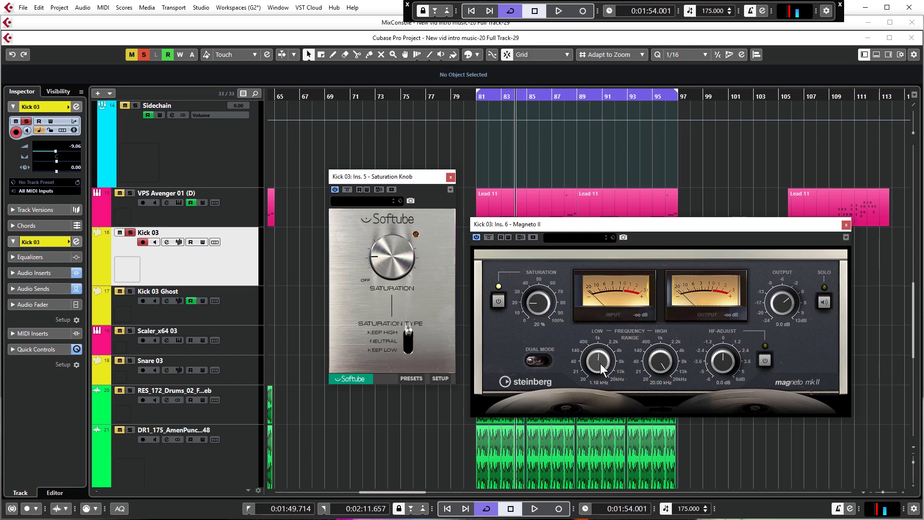
left_click_drag(600, 363, 656, 365)
left_click_drag(410, 331, 414, 342)
left_click(324, 239)
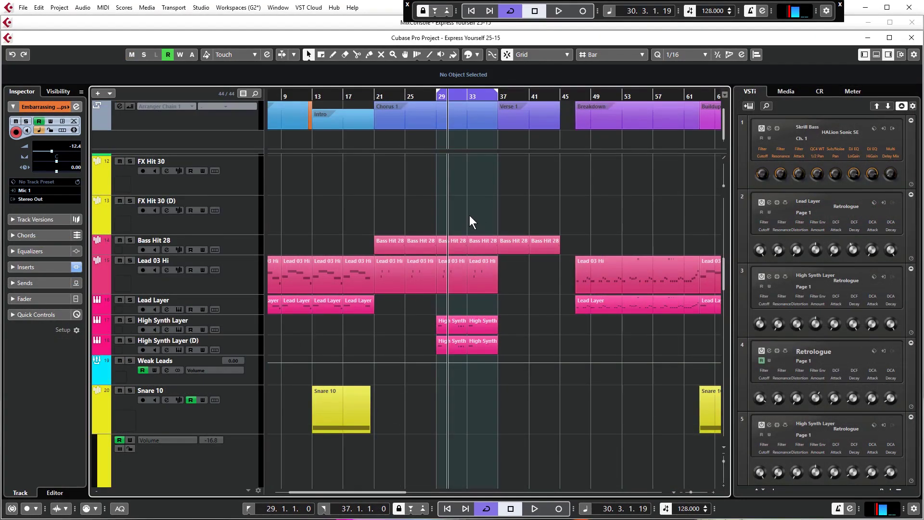
Step: Return the playhead to bar 29, zoom in there, and play the passage once
key("KP_1")
key("h")
key("h")
key("h")
key("h")
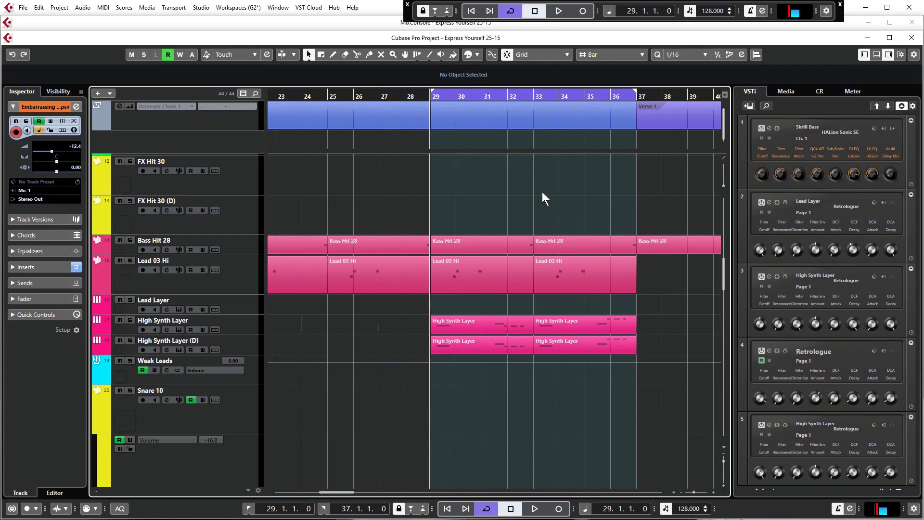
key("space")
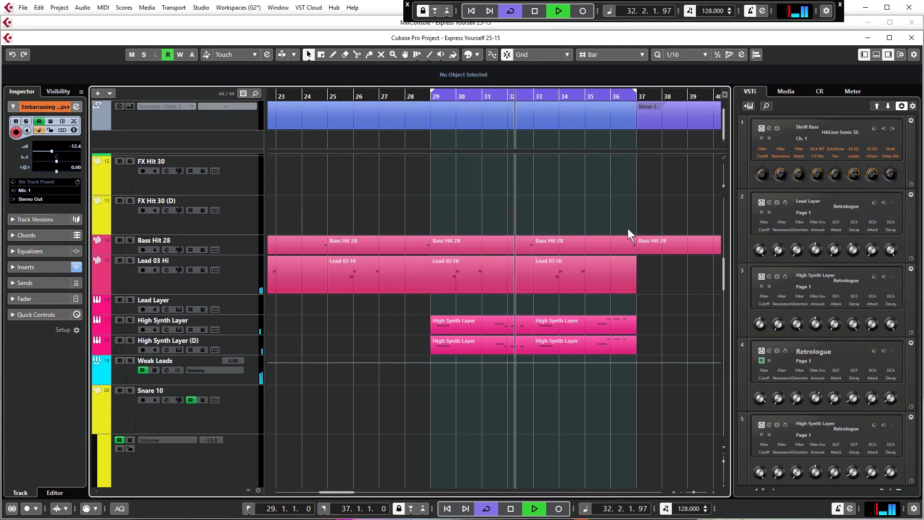
key("space")
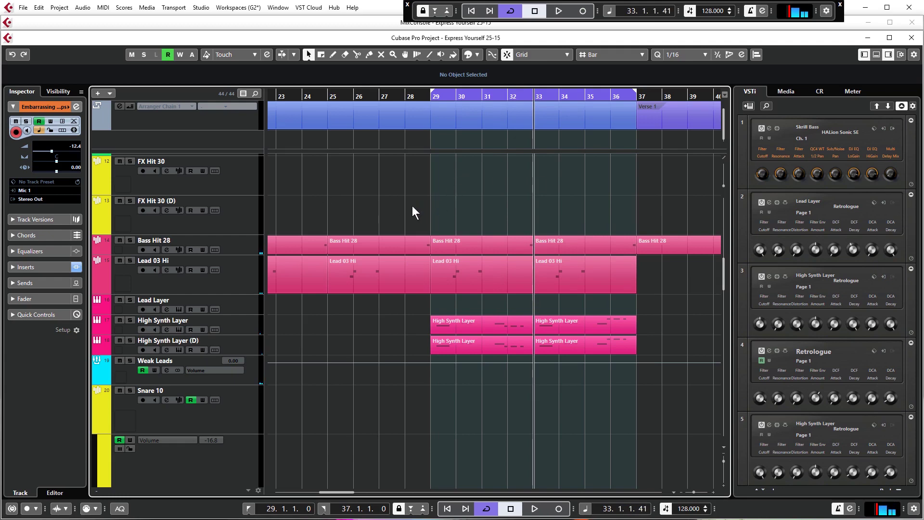
Step: Solo Weak Leads, play it from bar 29, and open its Quadrafuzz v2 editor in Channel Settings
left_click(252, 368)
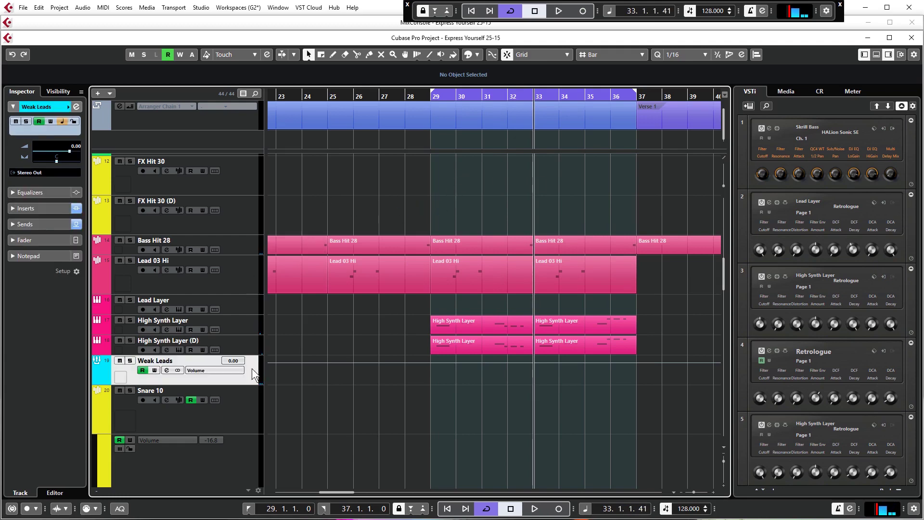
left_click(129, 360)
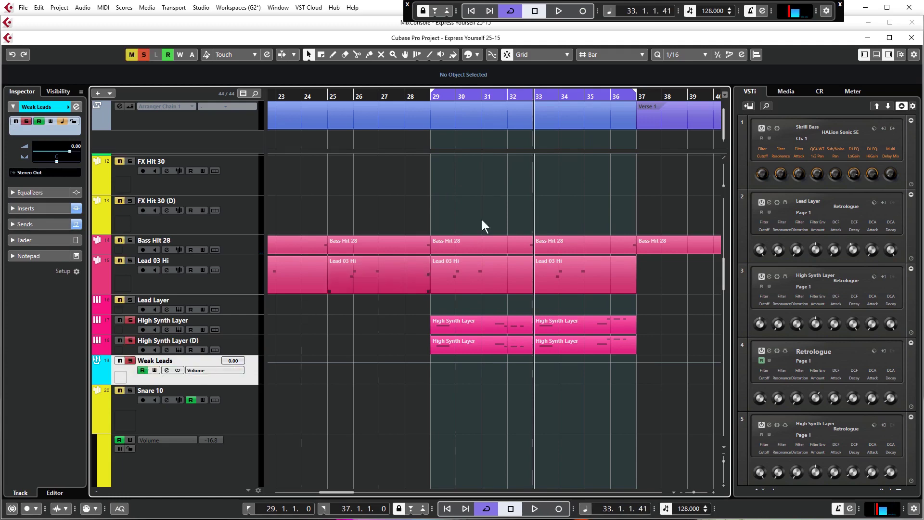
double_click(441, 97)
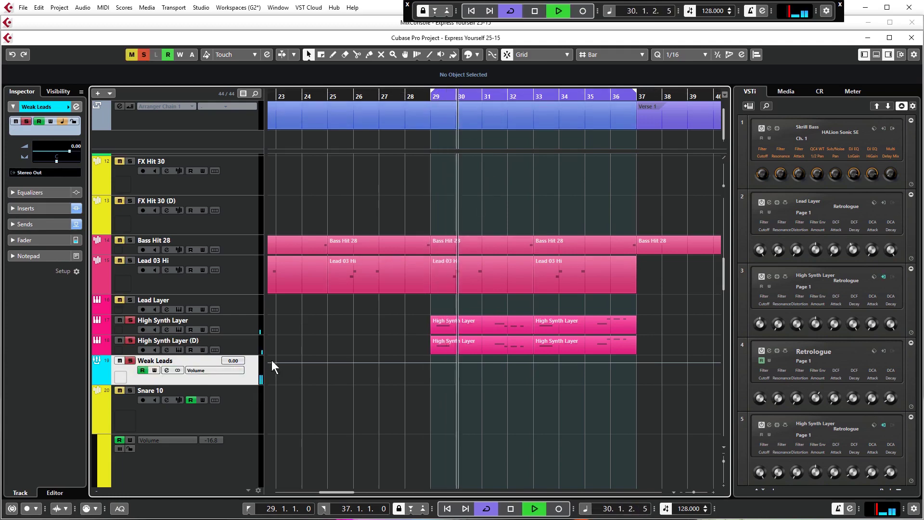
key("space")
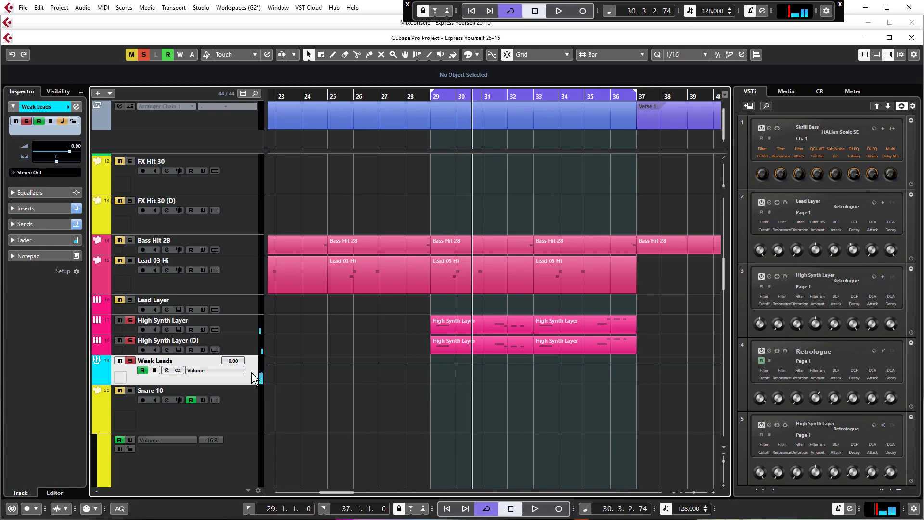
left_click(166, 370)
left_click(222, 155)
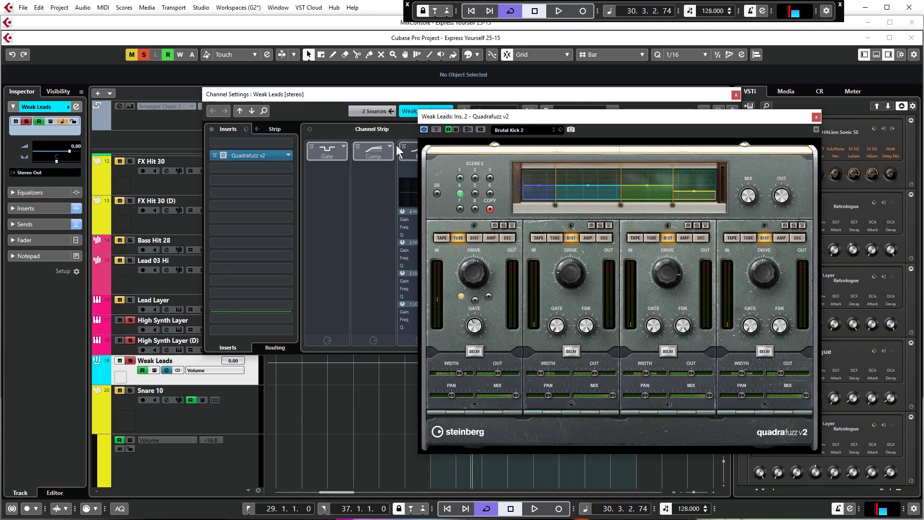
key("space")
left_click(437, 129)
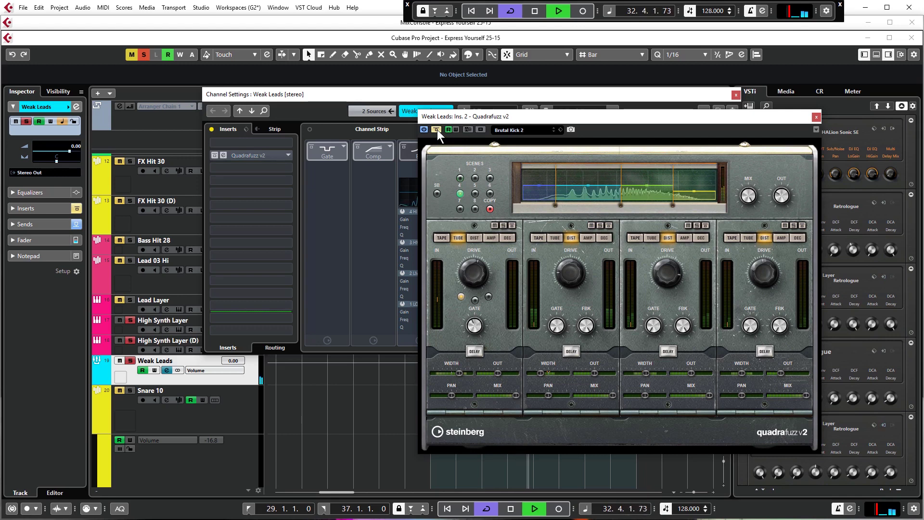
left_click(437, 129)
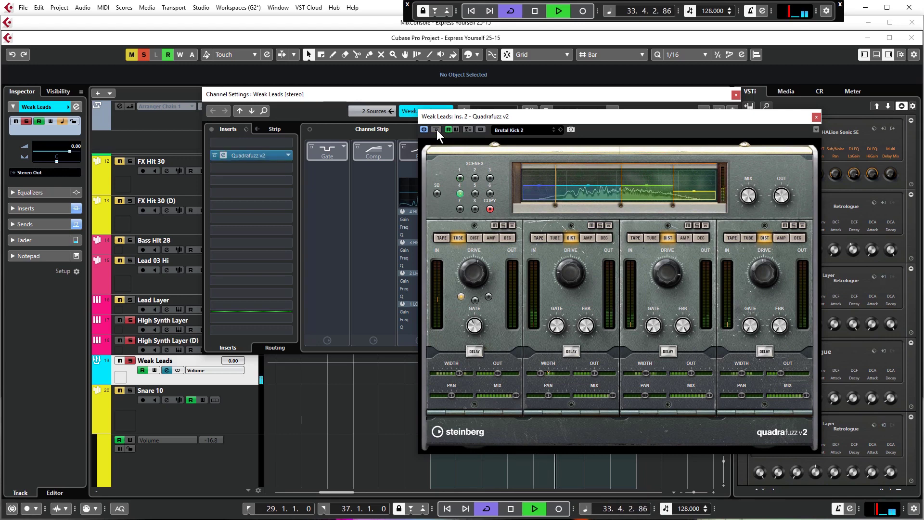
key("space")
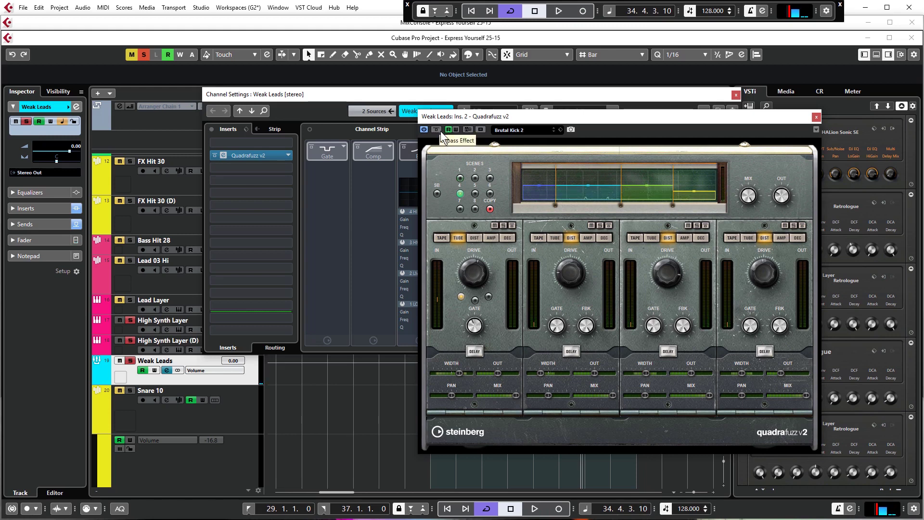
left_click(816, 118)
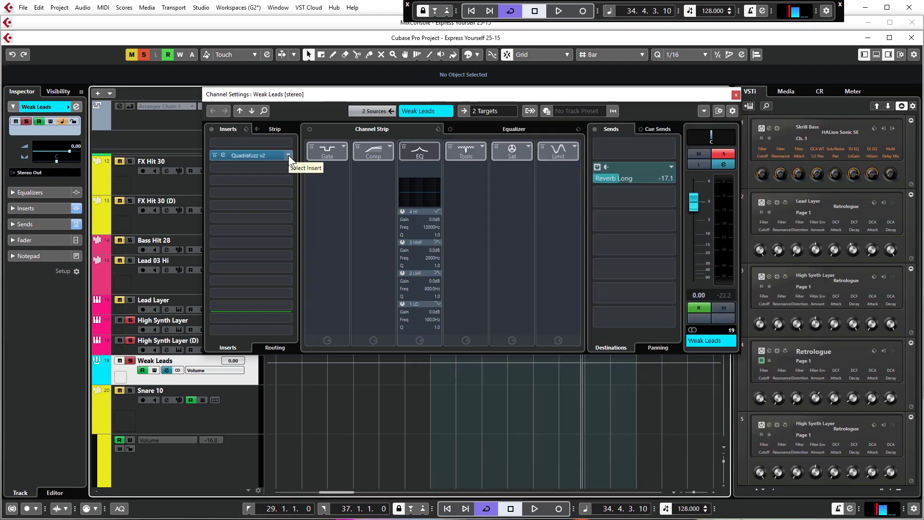
Step: Bypass Quadrafuzz v2 and load HY-MBDrive_x64 from the Other category into the next insert slot
left_click(214, 156)
left_click(288, 179)
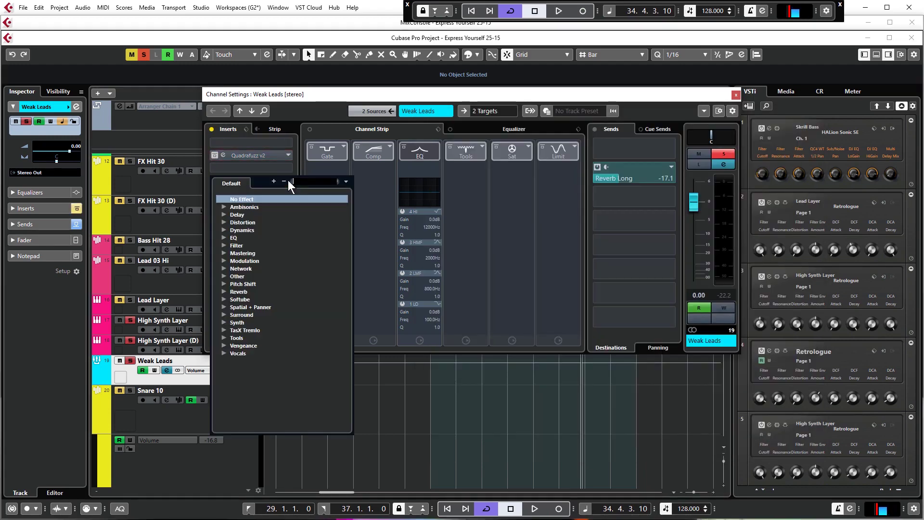
left_click(223, 275)
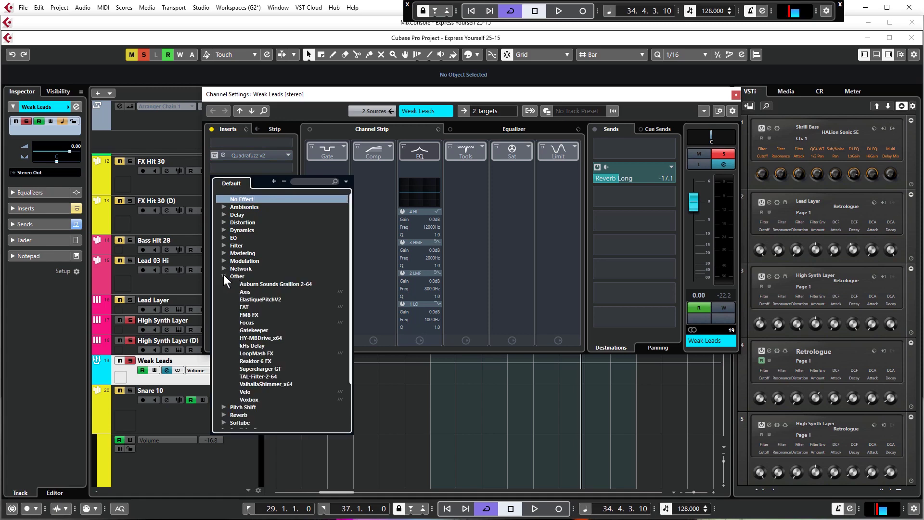
left_click(261, 337)
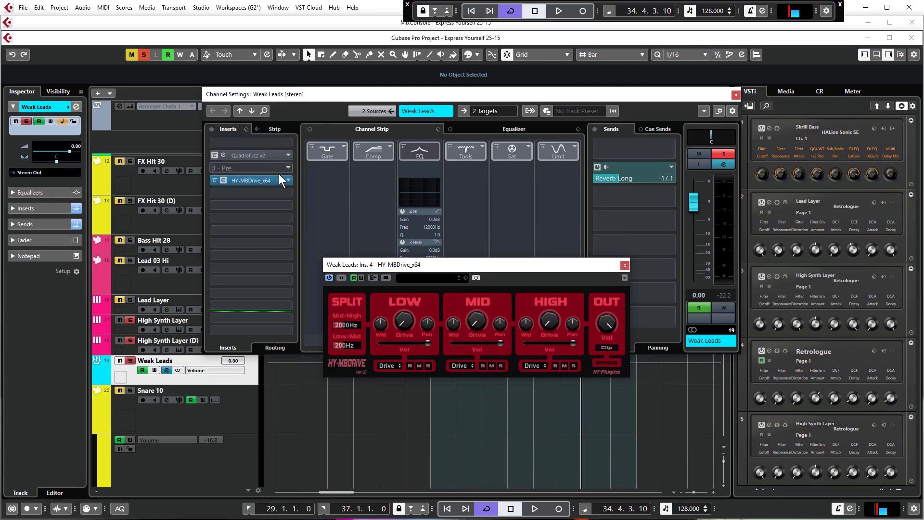
Step: Close the Weak Leads channel settings and move the HY-MBDrive window lower
left_click_drag(475, 264, 473, 286)
left_click(431, 96)
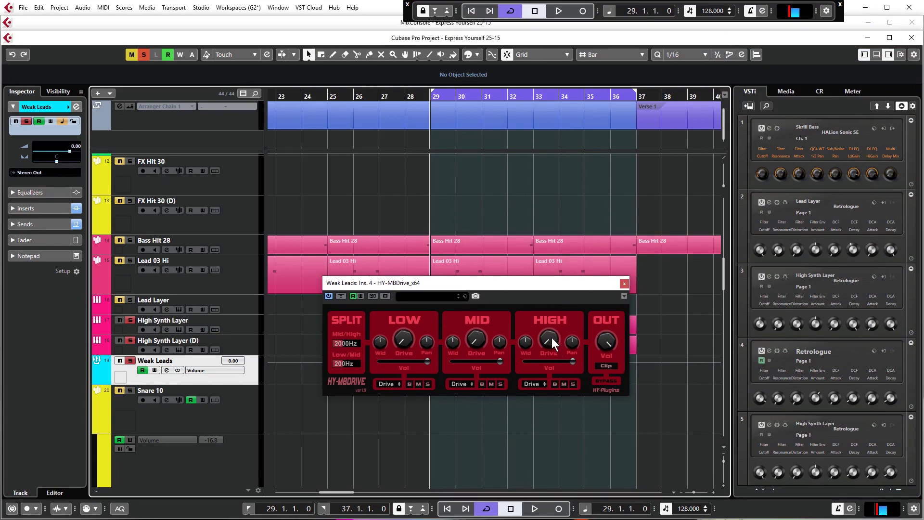
left_click_drag(439, 285, 439, 368)
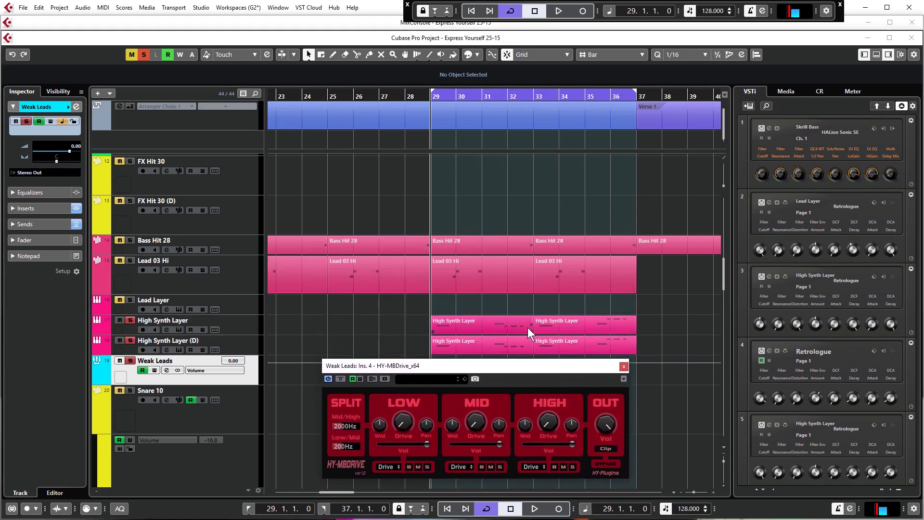
Step: During playback, raise HY-MBDrive's High band drive and compare it against the bypassed sound
key("space")
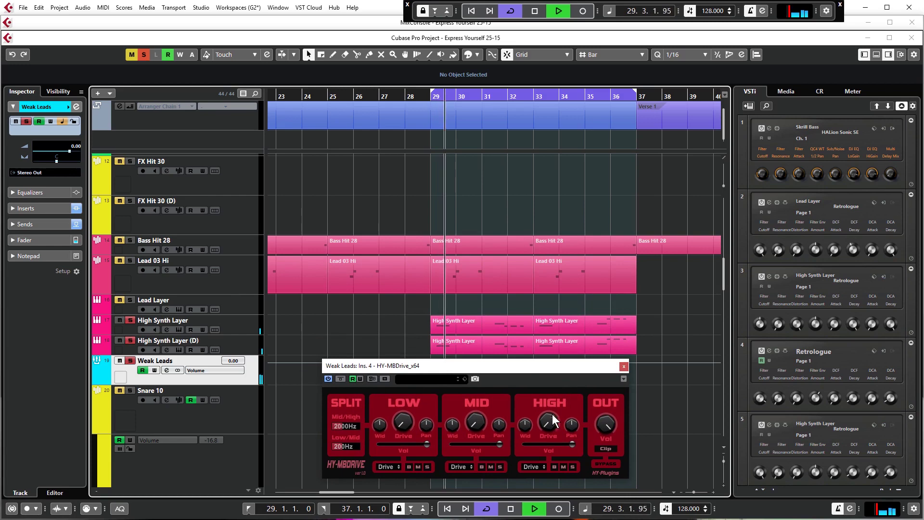
left_click_drag(552, 413, 554, 398)
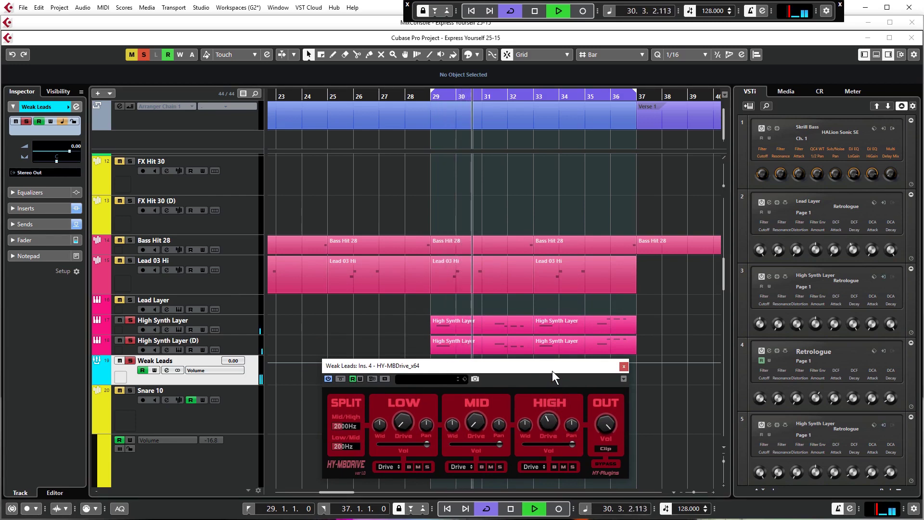
left_click(341, 378)
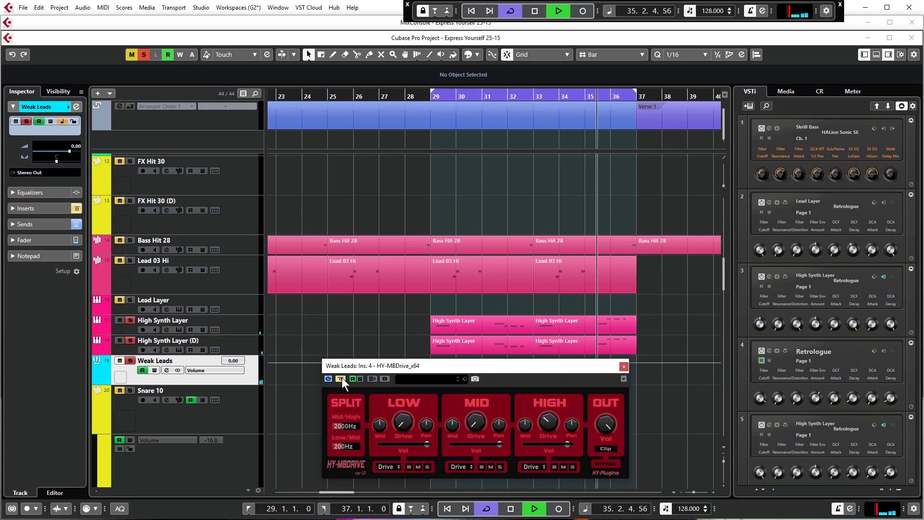
left_click(341, 378)
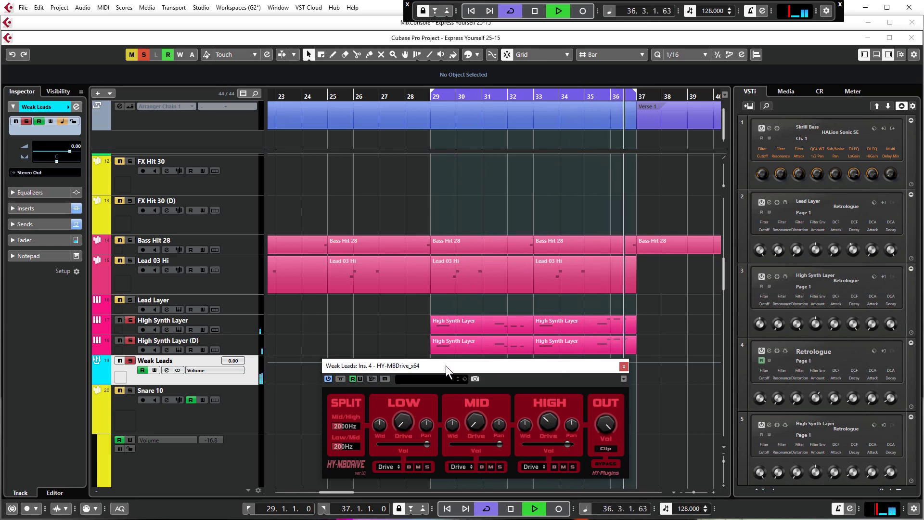
key("space")
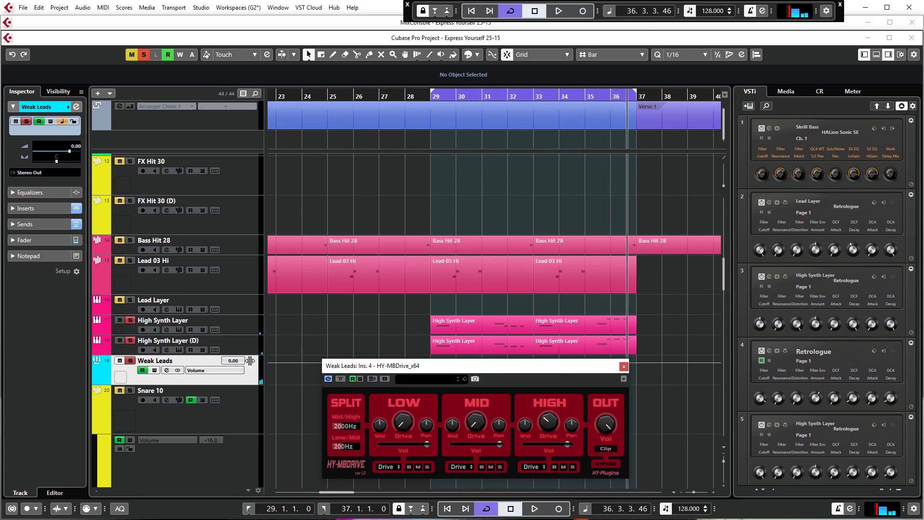
Step: Reopen Weak Leads' Channel Settings and audition with Quadrafuzz v2 and HY-MBDrive_x64 each selected
left_click(167, 370)
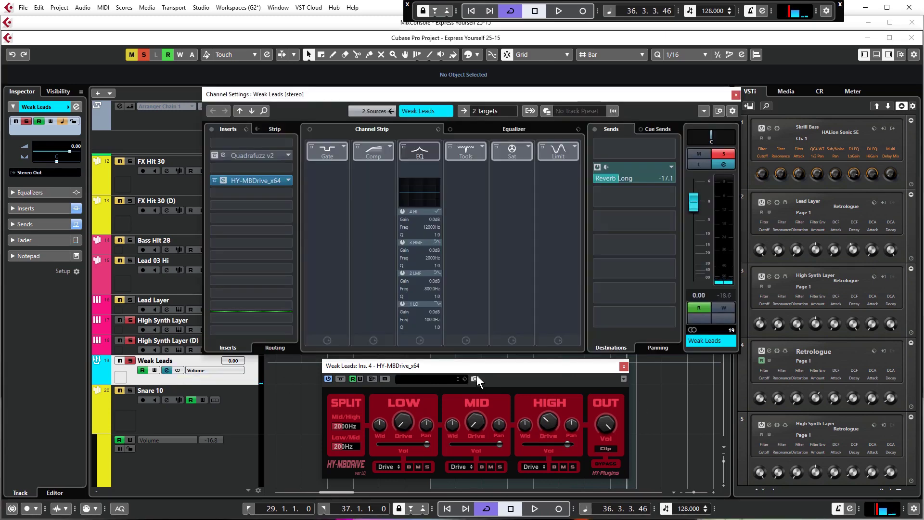
left_click(220, 157)
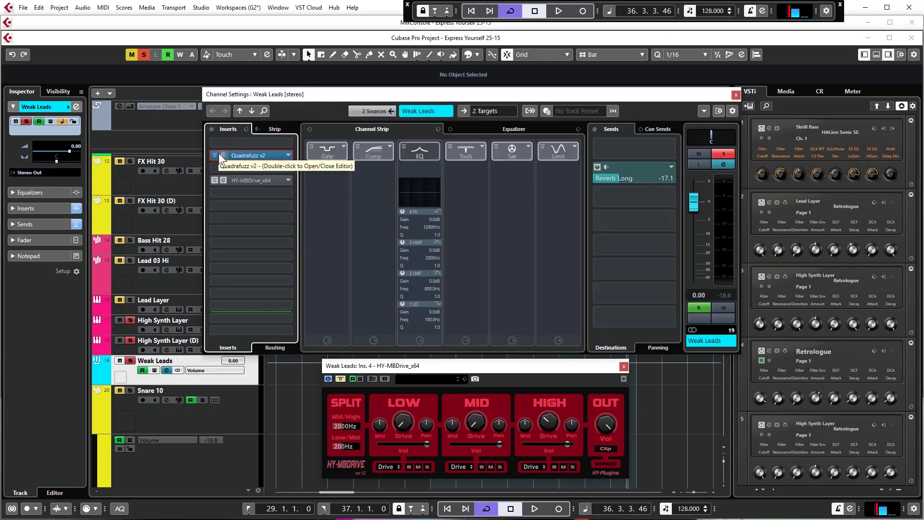
key("space")
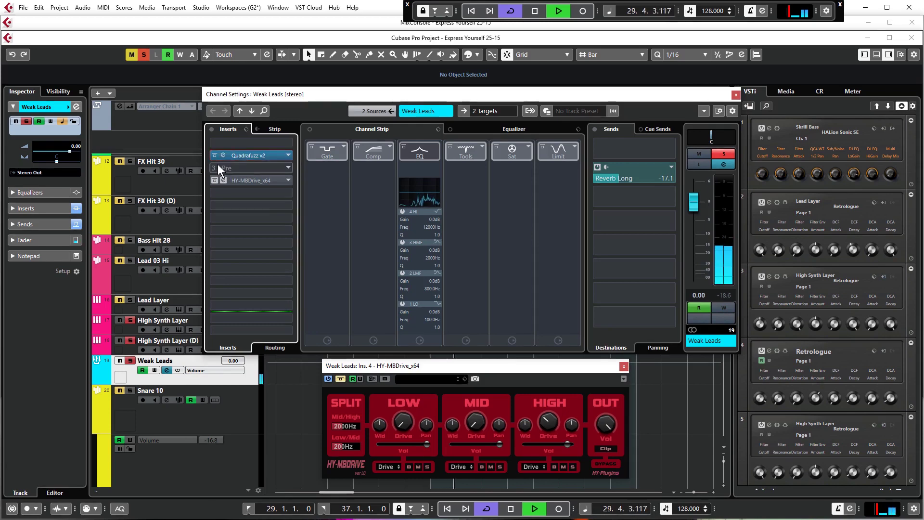
left_click(212, 182)
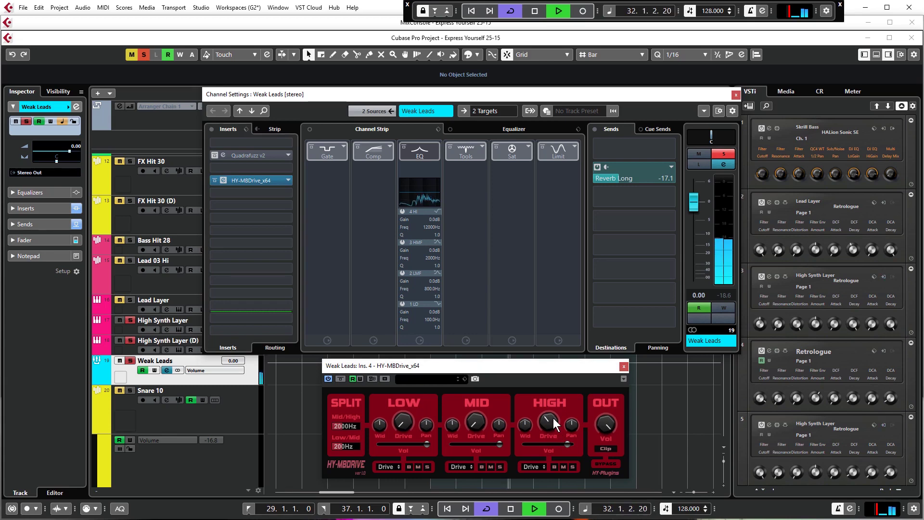
key("space")
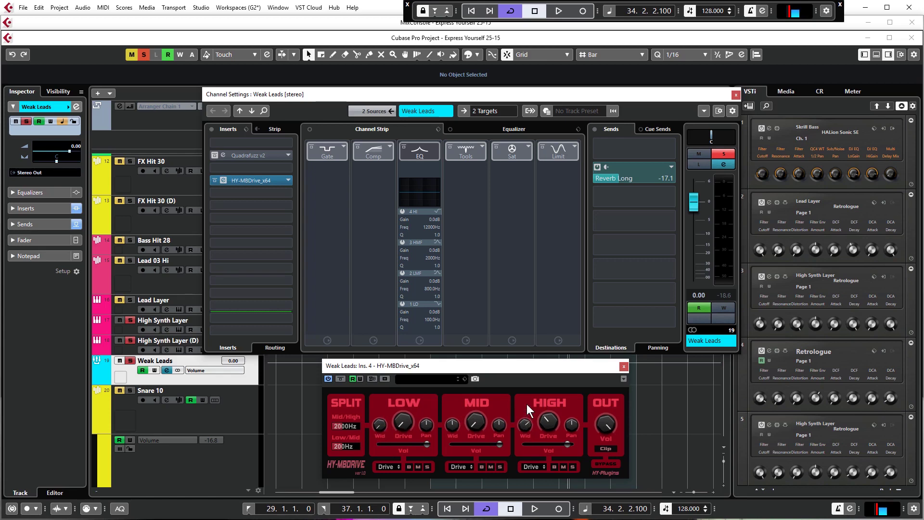
key("space")
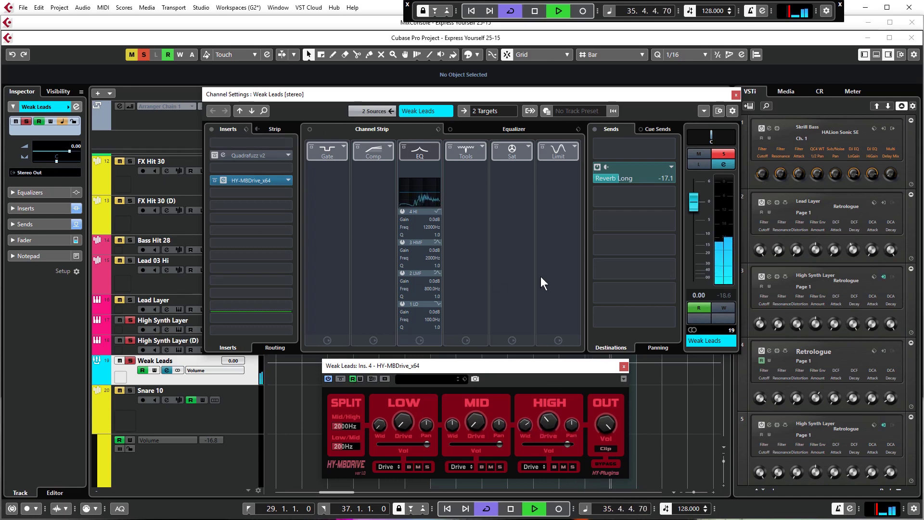
key("space")
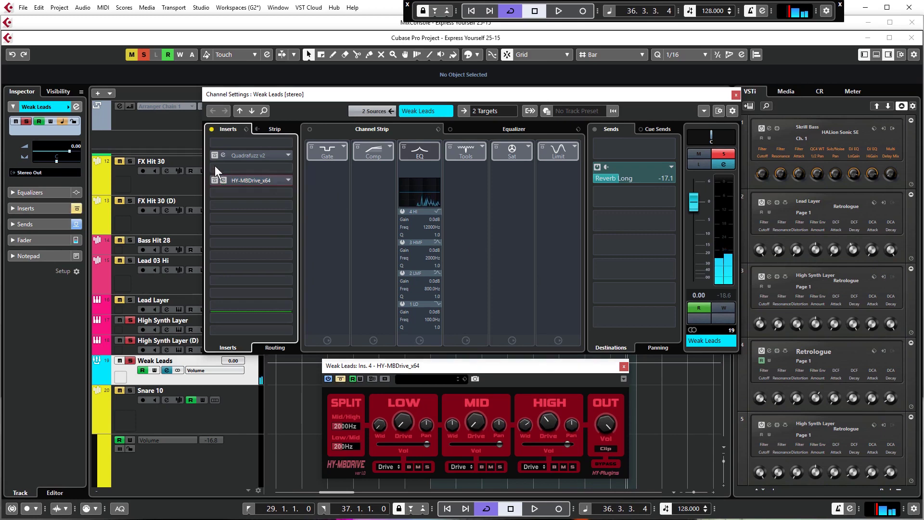
Step: While playing, bypass Quadrafuzz v2, re-enable HY-MBDrive, then show the High band's distortion modes
left_click(229, 156)
key("space")
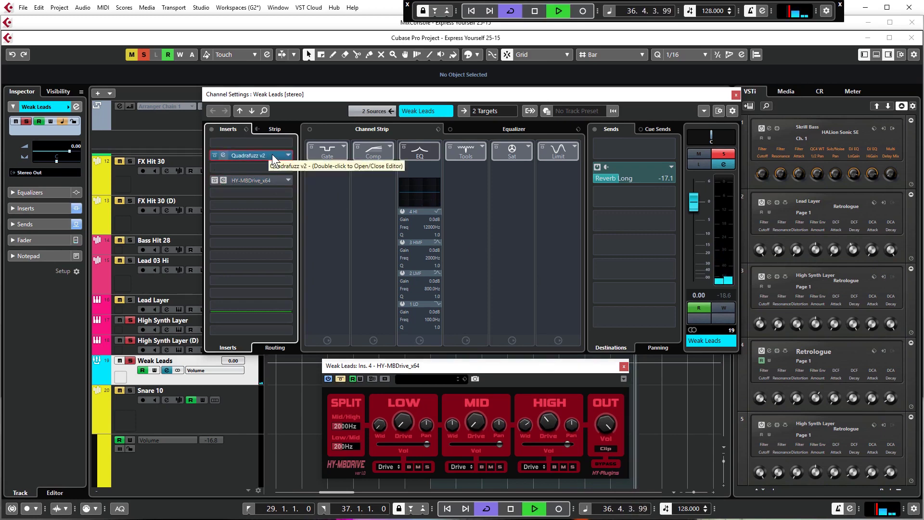
left_click(214, 155)
left_click(215, 180)
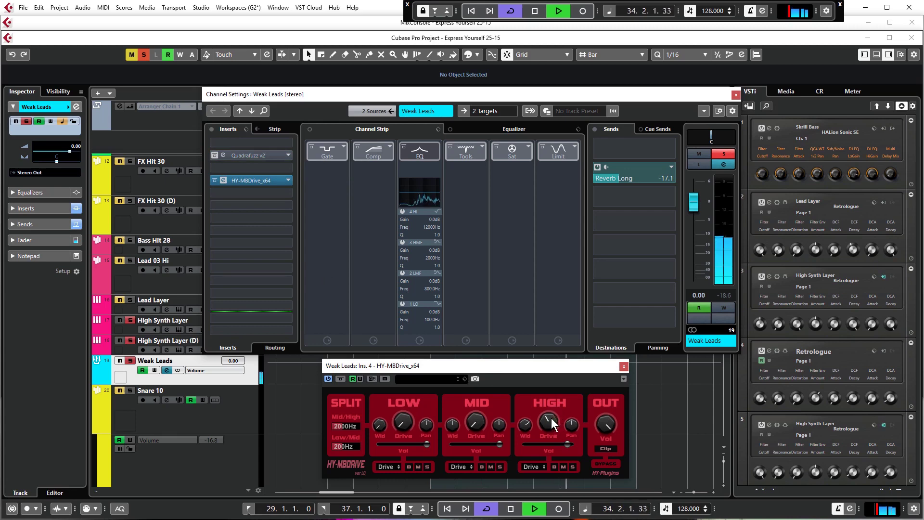
key("space")
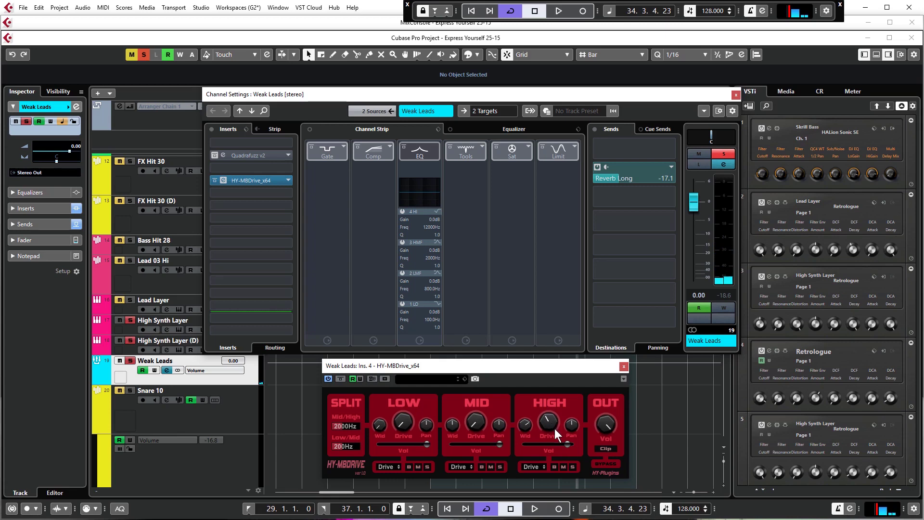
left_click(536, 467)
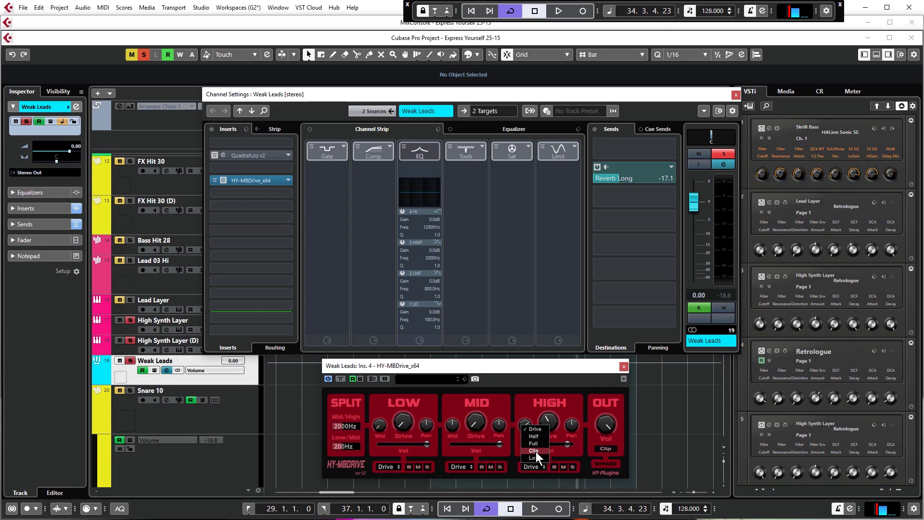
Step: Set HY-MBDrive's High band to Full mode and lower its Drive knob during playback
left_click(533, 443)
key("space")
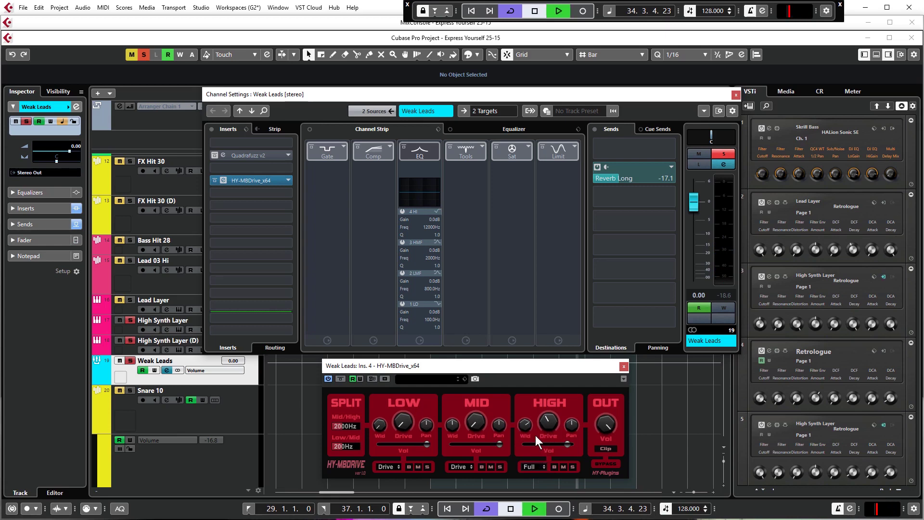
left_click_drag(550, 423, 555, 460)
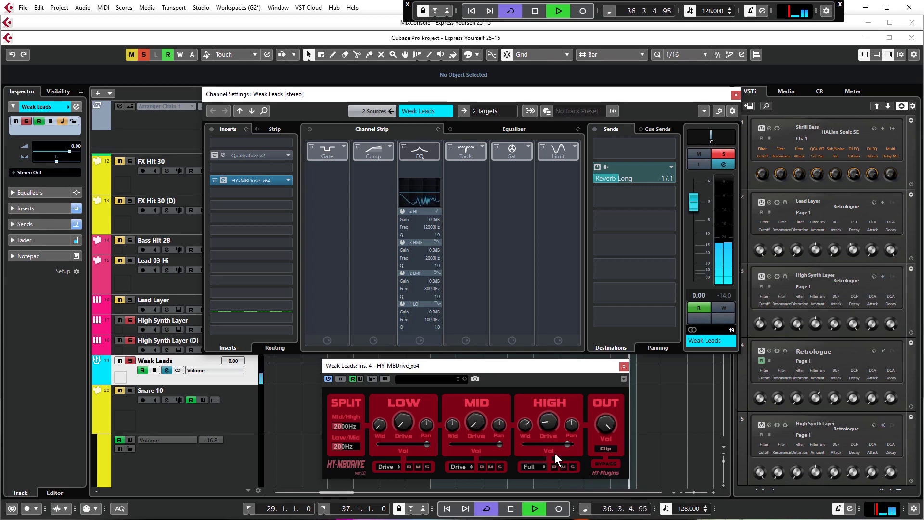
key("space")
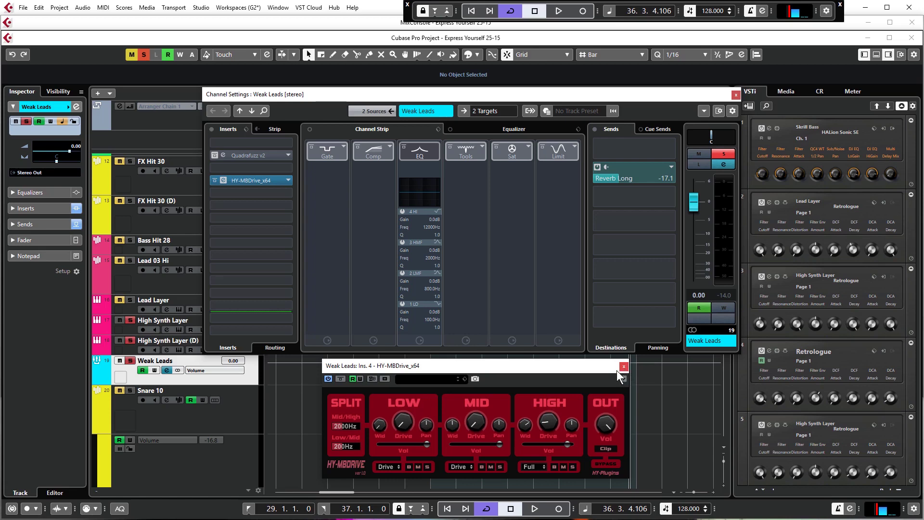
Step: Reopen the Quadrafuzz v2 editor, place it at the top, and shift HY-MBDrive slightly down
left_click(247, 155)
left_click_drag(566, 117, 423, 23)
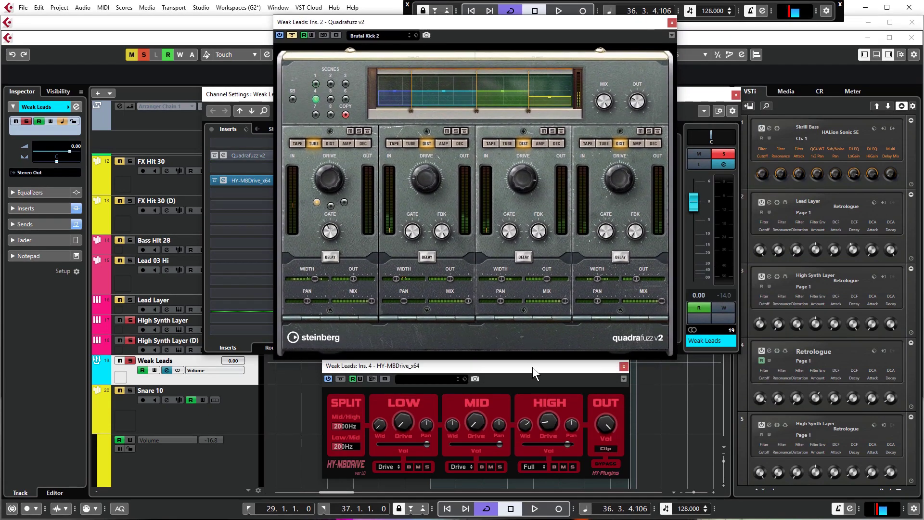
left_click_drag(532, 367, 535, 372)
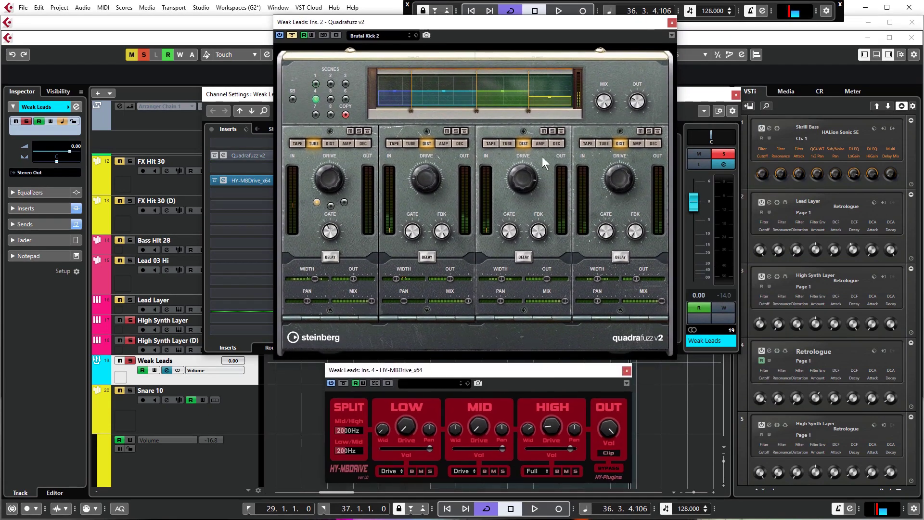